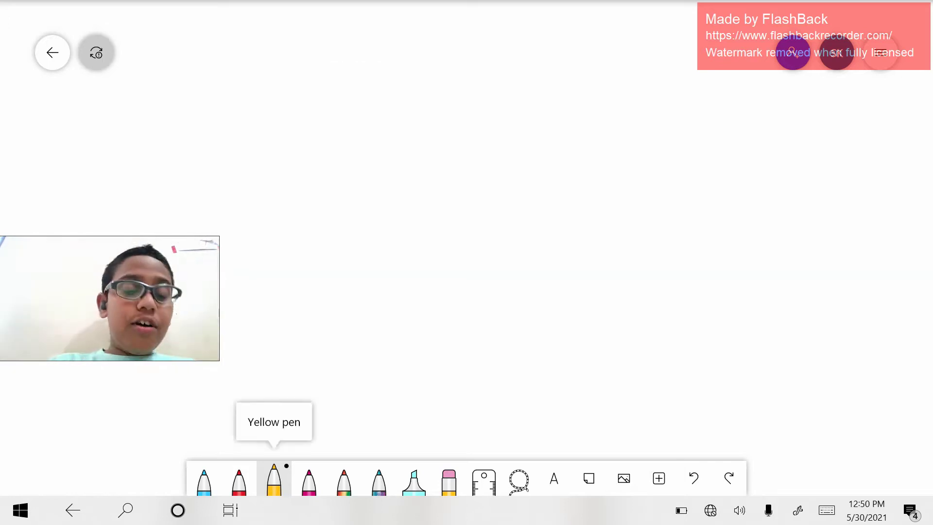
With the yellow pen, handwrite 'Gay Lussac law' at the top of the board.
left_click(274, 480)
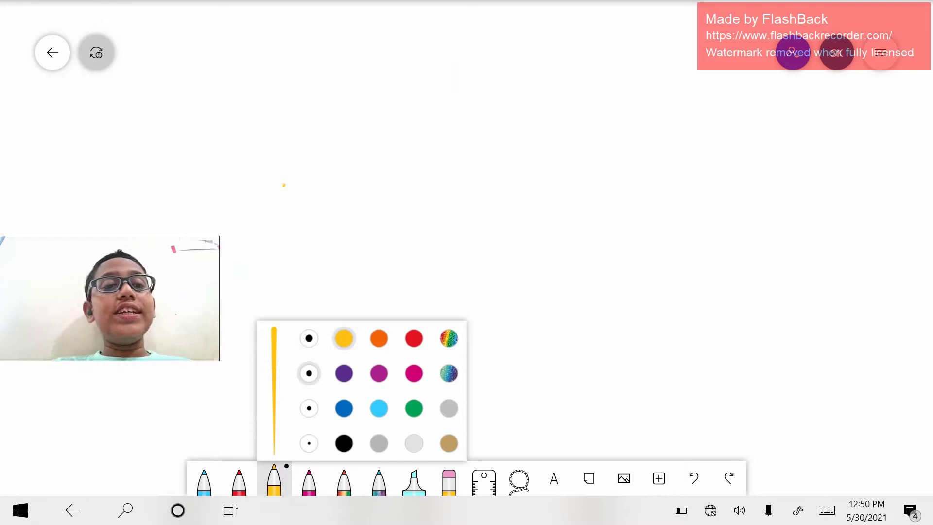
mouse_move(290, 137)
left_mouse_down()
mouse_move(322, 204)
mouse_move(338, 208)
mouse_move(410, 155)
mouse_move(377, 208)
left_mouse_up()
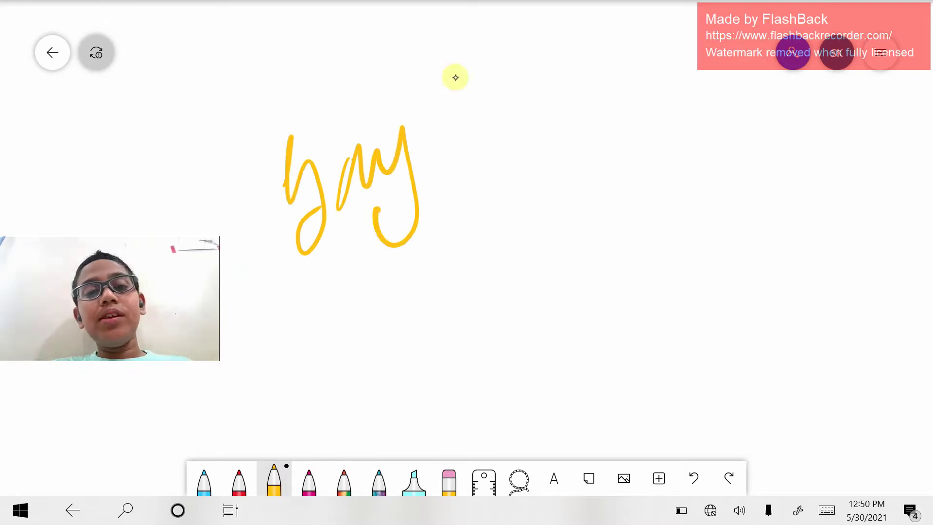
mouse_move(464, 175)
left_mouse_down()
mouse_move(495, 167)
mouse_move(552, 123)
mouse_move(605, 170)
left_mouse_up()
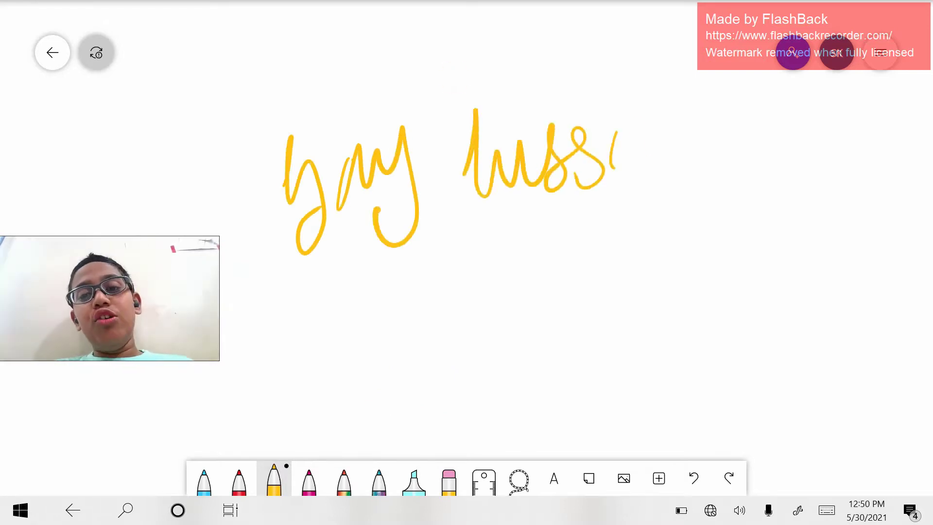
left_click_drag(616, 129, 654, 160)
mouse_move(698, 108)
left_mouse_down()
mouse_move(681, 142)
mouse_move(740, 132)
left_mouse_up()
mouse_move(421, 241)
left_mouse_down()
mouse_move(384, 329)
mouse_move(446, 291)
mouse_move(538, 265)
left_mouse_up()
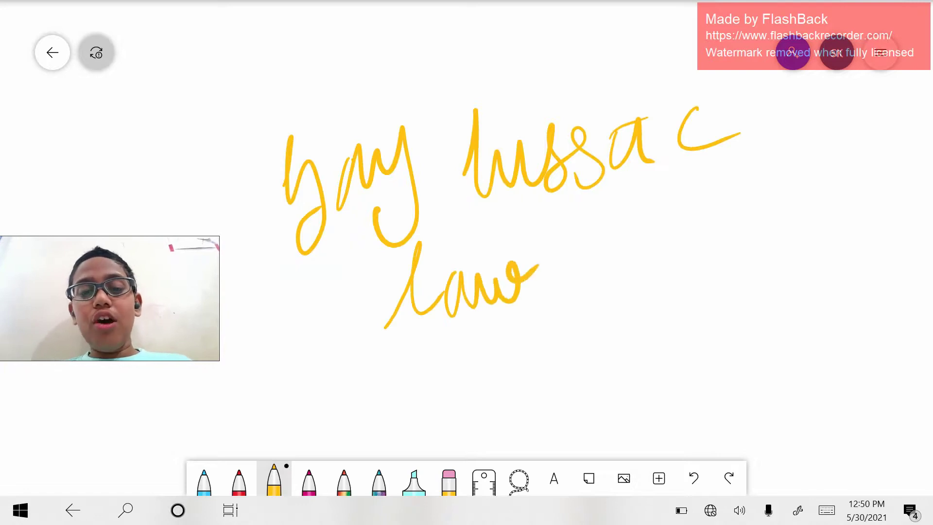
Complete the heading by writing 'of Gaseous Volume'.
scroll(467, 219, "down", 3)
mouse_move(612, 183)
left_mouse_down()
mouse_move(610, 199)
mouse_move(653, 165)
mouse_move(700, 187)
mouse_move(772, 184)
mouse_move(790, 181)
mouse_move(819, 145)
mouse_move(905, 165)
left_mouse_up()
left_click_drag(520, 292, 534, 317)
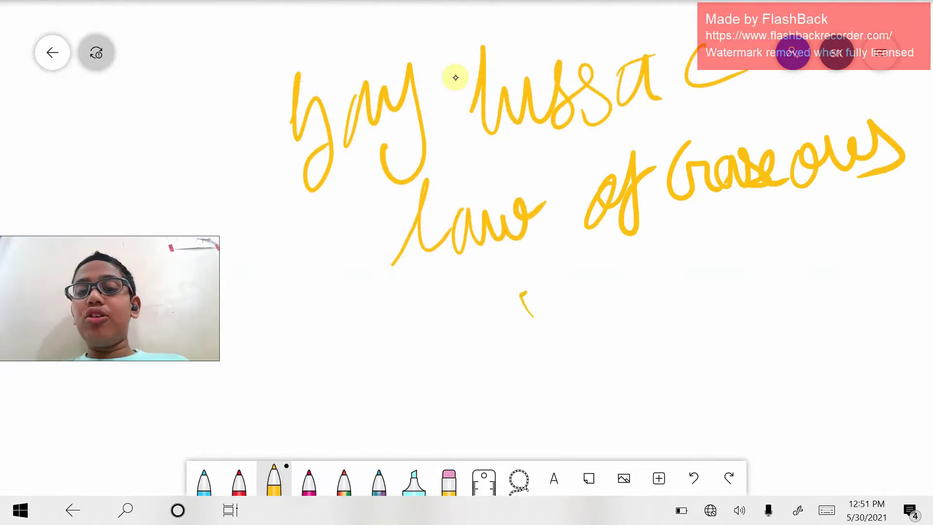
left_click_drag(551, 277, 554, 313)
mouse_move(568, 278)
left_mouse_down()
mouse_move(561, 308)
mouse_move(538, 296)
mouse_move(563, 292)
mouse_move(552, 283)
mouse_move(566, 323)
left_mouse_up()
mouse_move(598, 267)
left_mouse_down()
mouse_move(595, 303)
mouse_move(630, 280)
mouse_move(676, 301)
mouse_move(734, 282)
left_mouse_up()
scroll(466, 243, "down", 5)
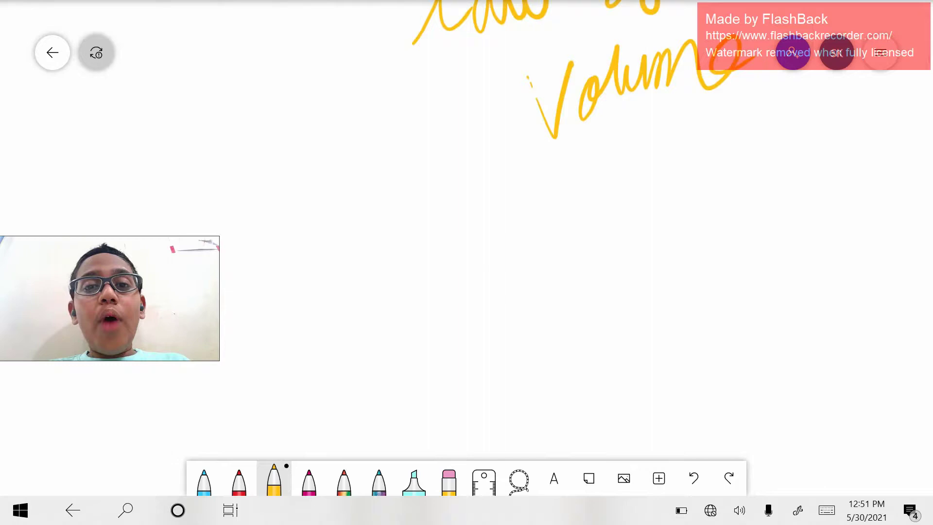
scroll(467, 243, "down", 5)
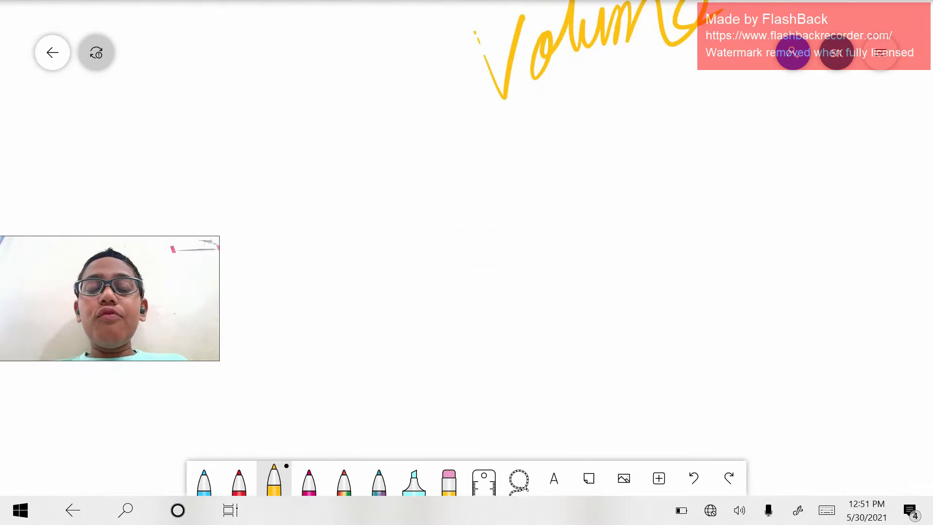
scroll(467, 243, "up", 2)
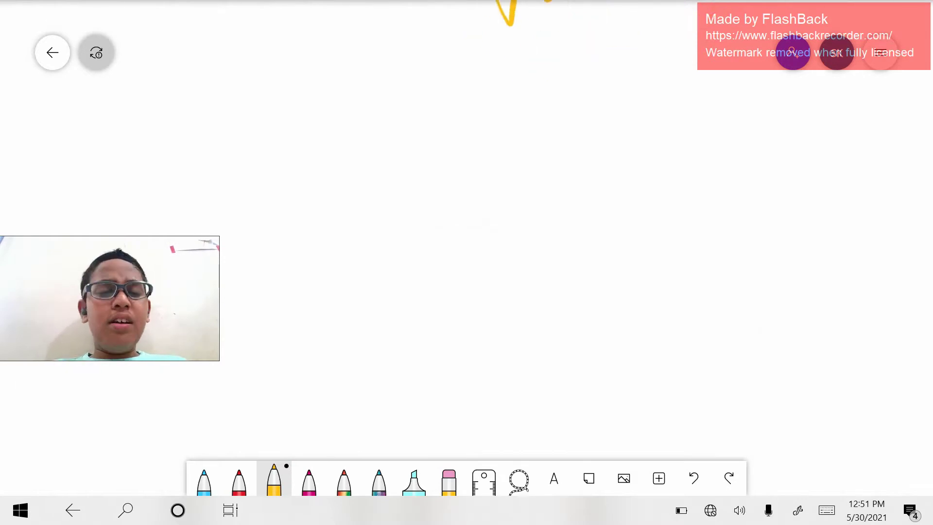
Write the reactants '100 ml H2 + 50 ml O2' beneath the heading.
left_click_drag(387, 173, 403, 224)
mouse_move(412, 175)
left_mouse_down()
mouse_move(504, 203)
mouse_move(509, 170)
mouse_move(533, 204)
mouse_move(563, 187)
mouse_move(576, 214)
left_mouse_up()
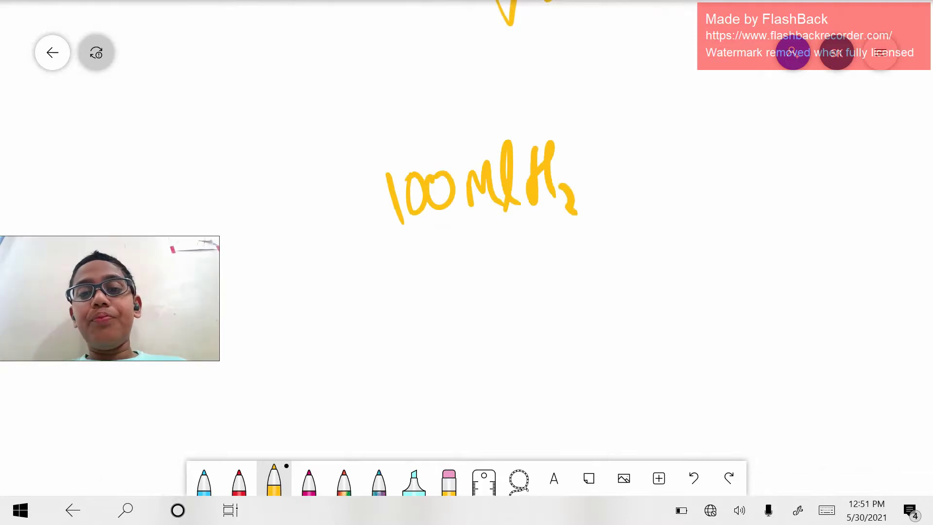
left_click_drag(583, 267, 520, 282)
left_click_drag(557, 155, 565, 214)
left_click_drag(537, 185, 554, 178)
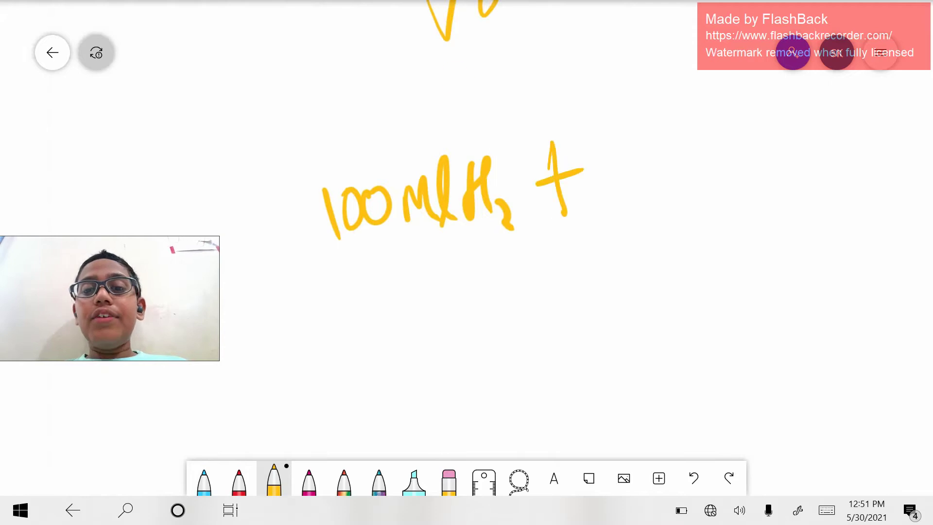
mouse_move(627, 142)
left_mouse_down()
mouse_move(605, 161)
mouse_move(608, 199)
left_mouse_up()
left_click_drag(661, 146, 662, 147)
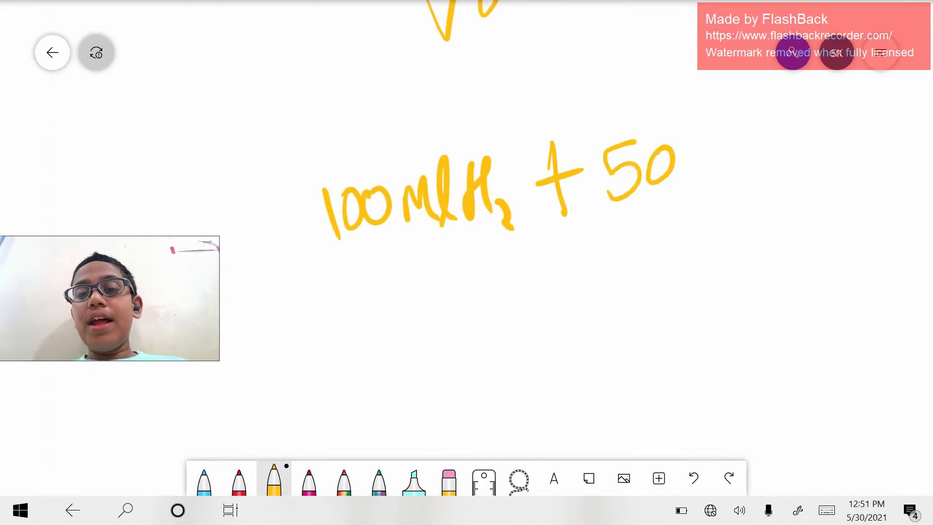
left_click_drag(687, 178, 737, 165)
left_click_drag(766, 125, 831, 178)
Draw the reaction arrow and write the product '100 ml H2O'.
mouse_move(422, 350)
left_mouse_down()
mouse_move(522, 321)
mouse_move(502, 353)
left_mouse_up()
left_click_drag(579, 294, 589, 347)
mouse_move(608, 292)
left_mouse_down()
mouse_move(601, 307)
mouse_move(613, 290)
left_mouse_up()
mouse_move(642, 284)
left_mouse_down()
mouse_move(632, 302)
mouse_move(651, 276)
left_mouse_up()
left_click_drag(665, 308, 714, 291)
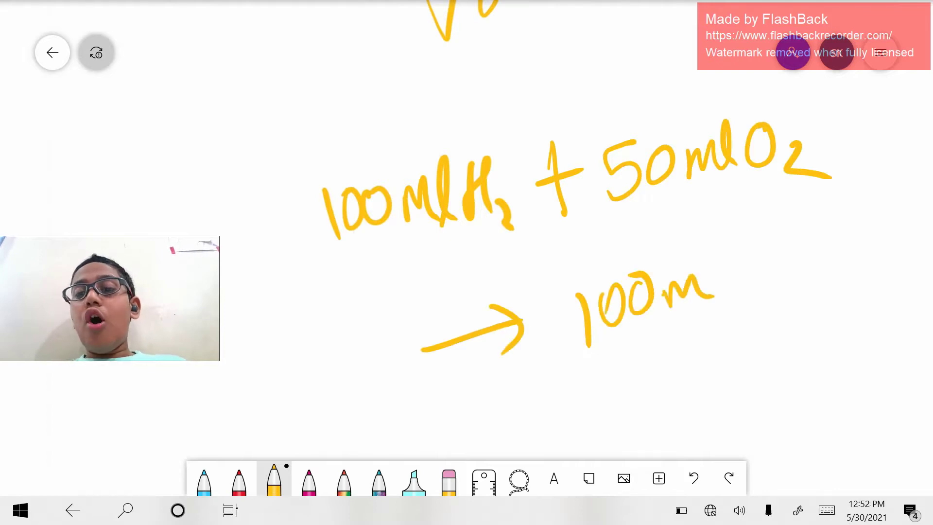
left_click_drag(710, 239, 718, 290)
left_click_drag(748, 242, 738, 283)
left_click_drag(775, 232, 779, 285)
left_click_drag(790, 263, 812, 287)
left_click_drag(829, 237, 832, 235)
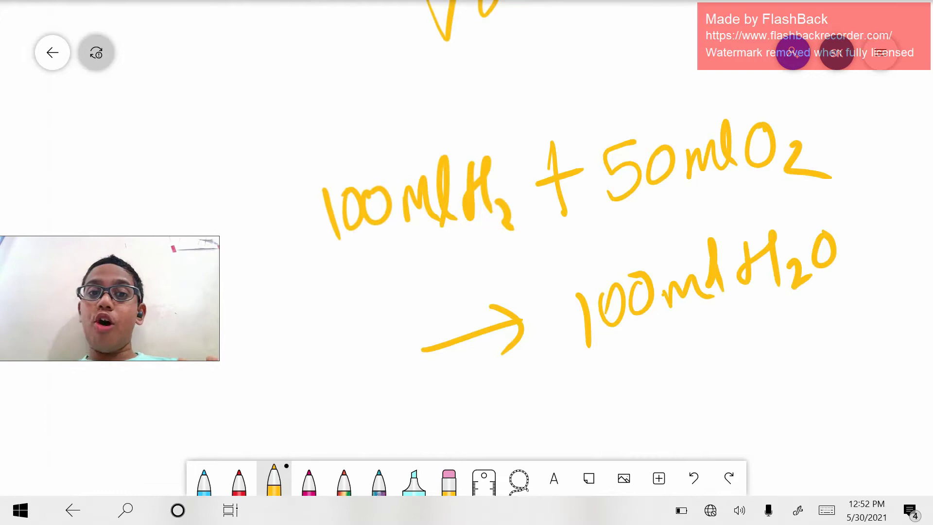
Circle both reactants and double-underline the 100 ml H2O product.
mouse_move(459, 104)
left_mouse_down()
mouse_move(311, 272)
mouse_move(535, 175)
mouse_move(411, 121)
left_mouse_up()
mouse_move(605, 108)
left_mouse_down()
mouse_move(666, 84)
mouse_move(766, 238)
mouse_move(600, 87)
left_mouse_up()
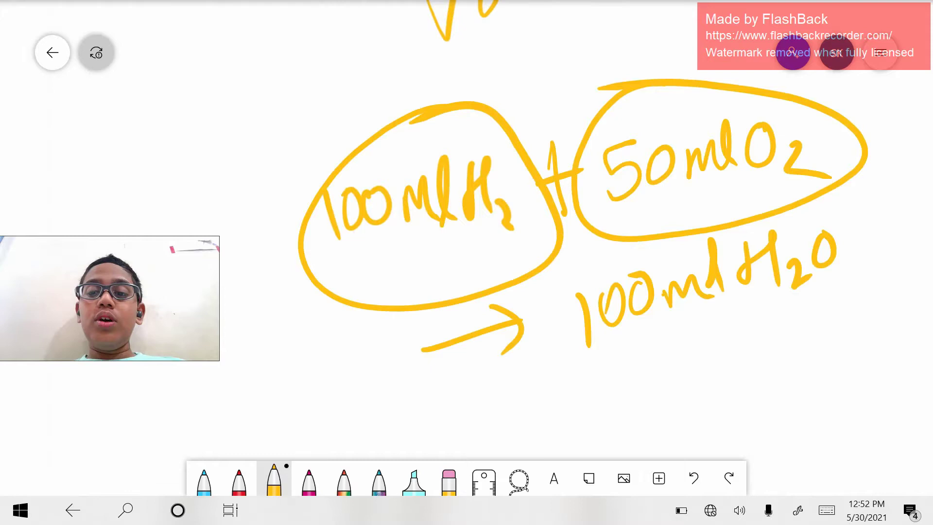
left_click_drag(597, 362, 882, 265)
left_click_drag(558, 387, 932, 267)
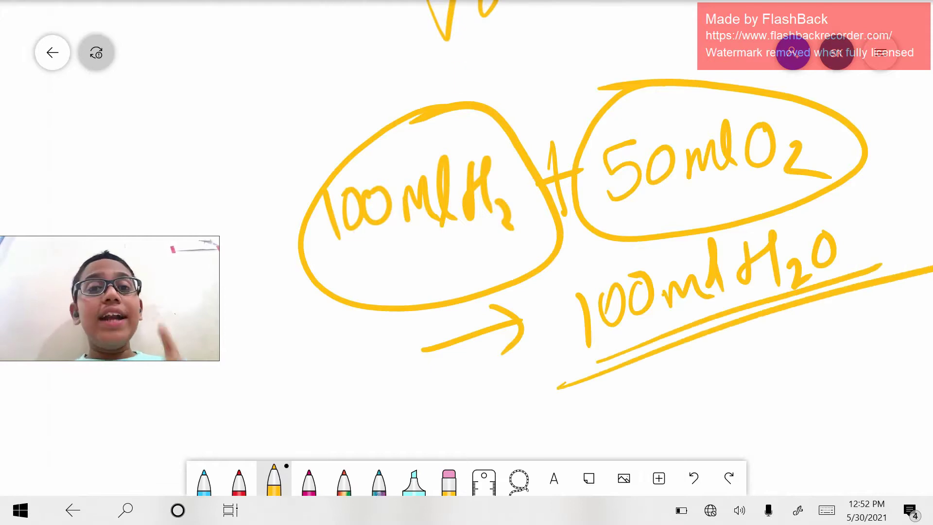
Write 'there const-' below the reaction.
scroll(535, 243, "down", 2)
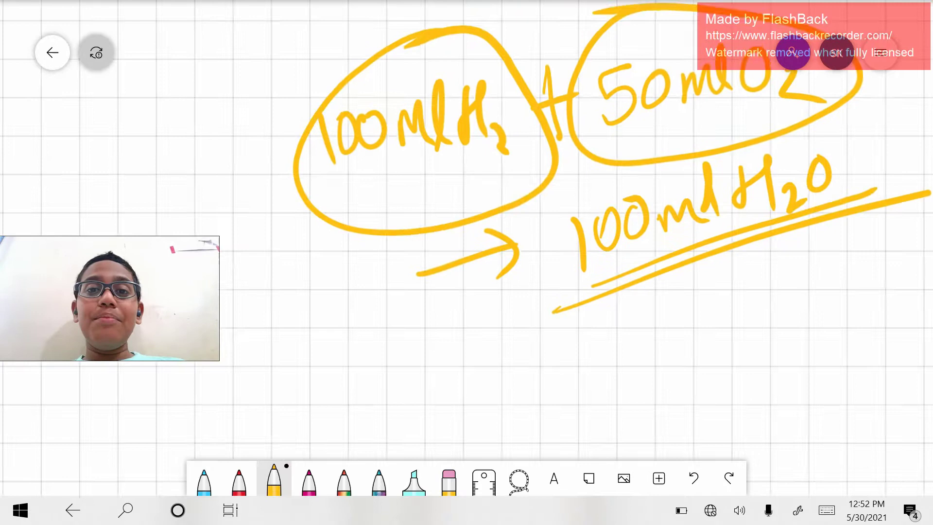
mouse_move(478, 351)
left_mouse_down()
mouse_move(508, 384)
mouse_move(500, 369)
mouse_move(514, 408)
mouse_move(576, 388)
mouse_move(608, 347)
mouse_move(637, 379)
left_mouse_up()
scroll(534, 243, "down", 1)
scroll(455, 77, "down", 1)
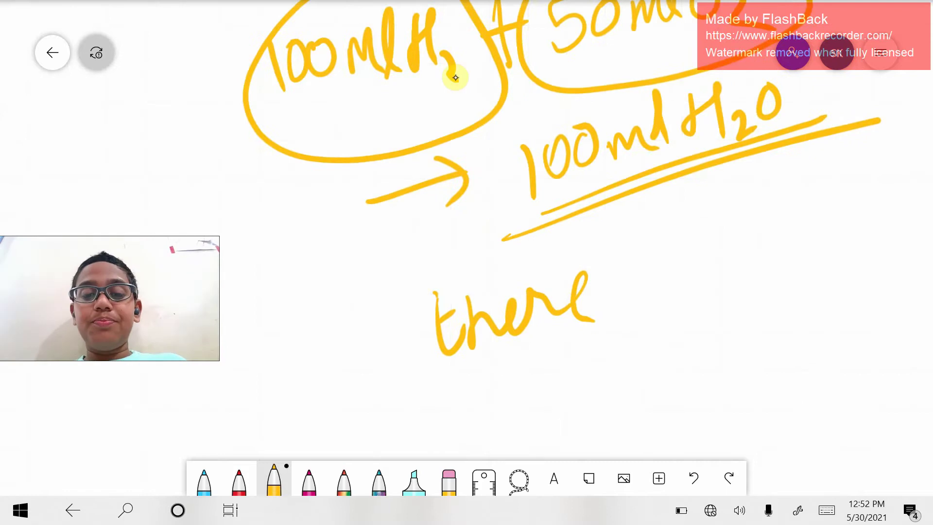
mouse_move(529, 368)
left_mouse_down()
mouse_move(540, 385)
mouse_move(605, 386)
left_mouse_up()
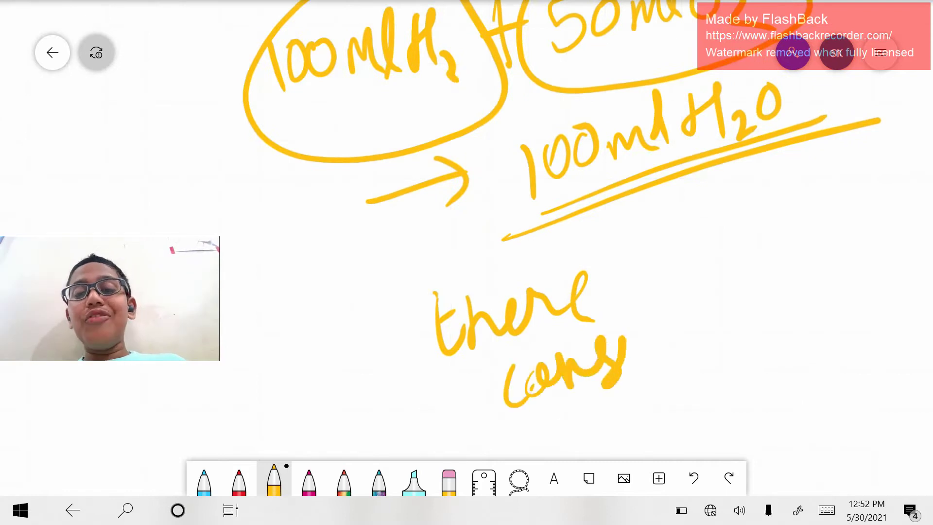
left_click_drag(631, 330, 637, 364)
left_click_drag(607, 342, 647, 319)
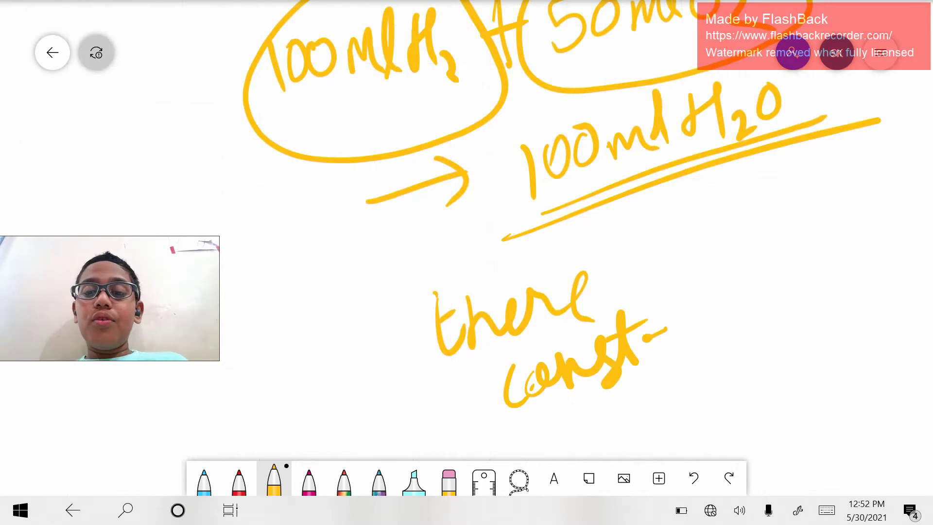
Add 'P&t' with a double underline, plus a short mark under 100 ml H2.
mouse_move(700, 280)
left_mouse_down()
mouse_move(712, 341)
mouse_move(702, 304)
left_mouse_up()
left_click_drag(741, 275, 775, 306)
mouse_move(795, 248)
left_mouse_down()
mouse_move(801, 291)
mouse_move(826, 296)
left_mouse_up()
left_click_drag(799, 272, 823, 262)
left_click_drag(649, 373, 887, 285)
left_click_drag(648, 395, 814, 313)
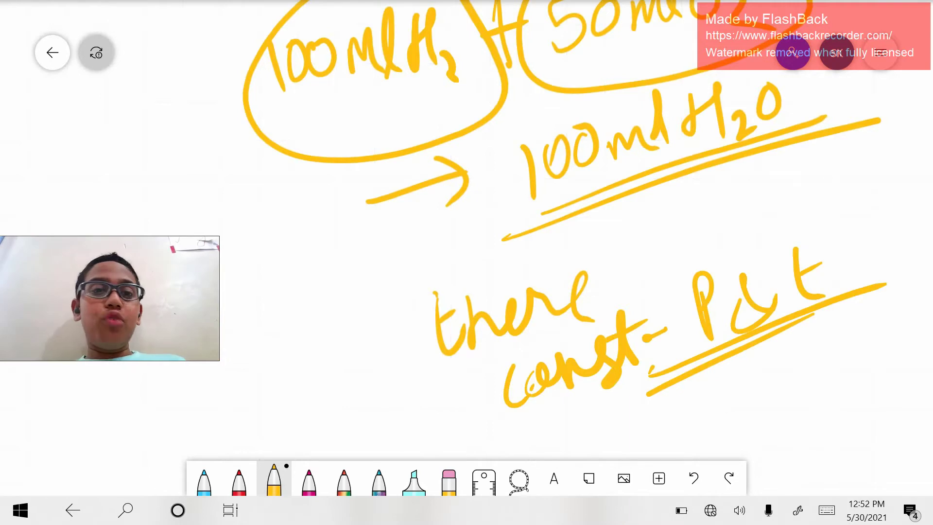
scroll(559, 219, "up", 3)
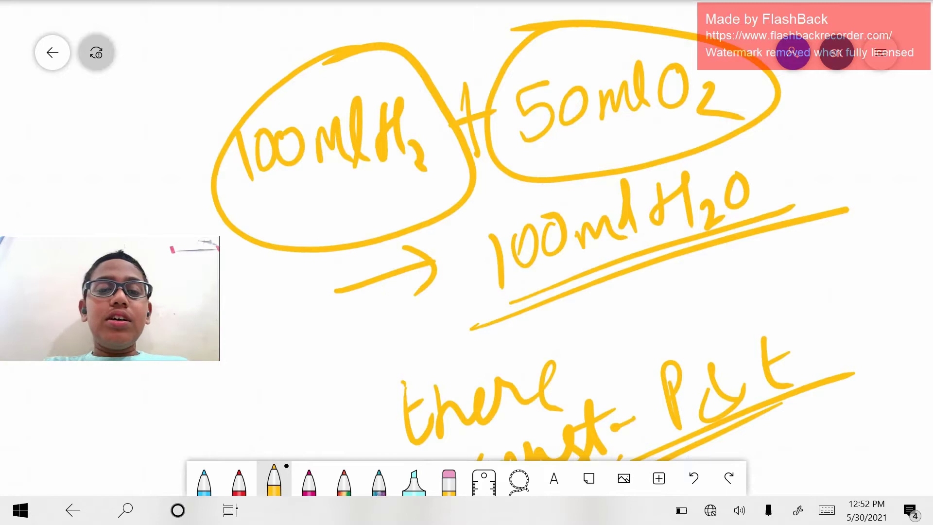
left_click_drag(296, 188, 332, 182)
scroll(559, 243, "down", 8)
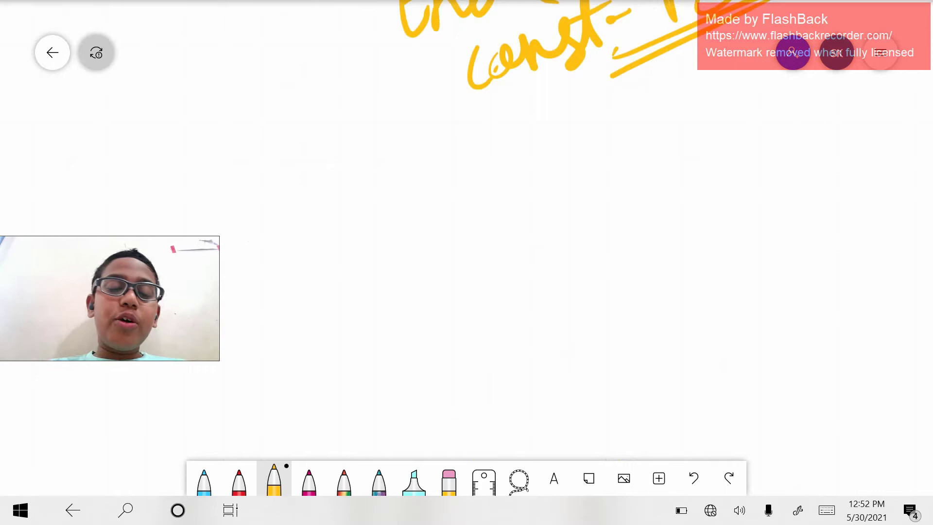
Write the example reaction A + B → C.
left_click_drag(343, 234, 340, 290)
mouse_move(346, 233)
left_mouse_down()
mouse_move(376, 265)
mouse_move(361, 249)
left_mouse_up()
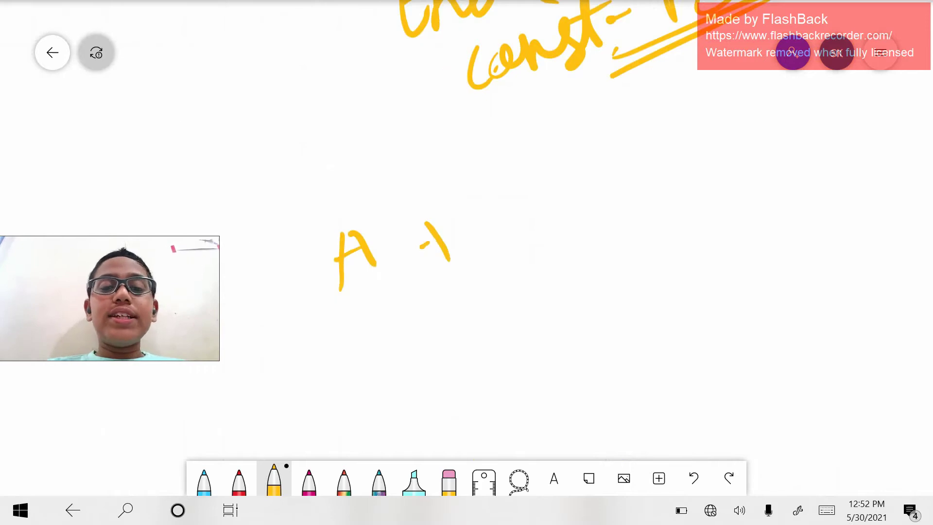
left_click_drag(428, 246, 457, 228)
left_click_drag(497, 203, 505, 253)
mouse_move(572, 217)
left_mouse_down()
mouse_move(686, 201)
mouse_move(687, 234)
left_mouse_up()
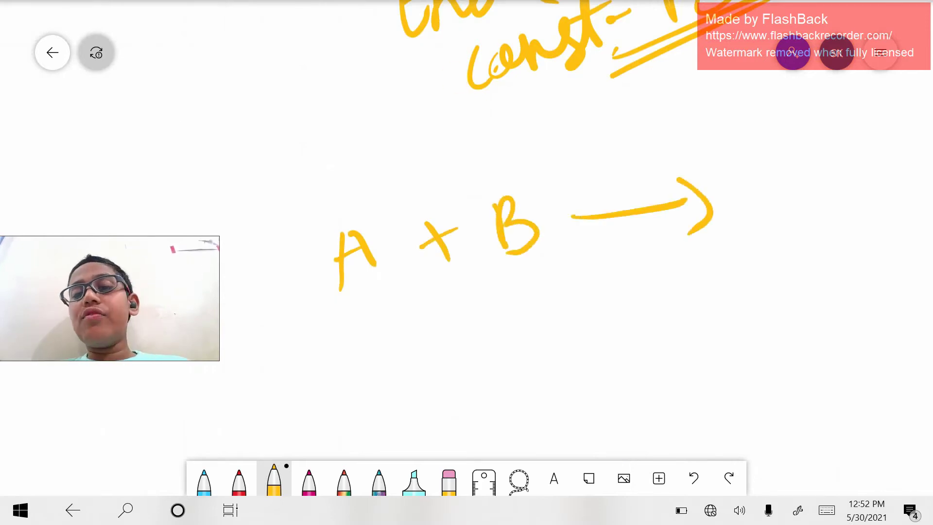
left_click_drag(772, 171, 796, 206)
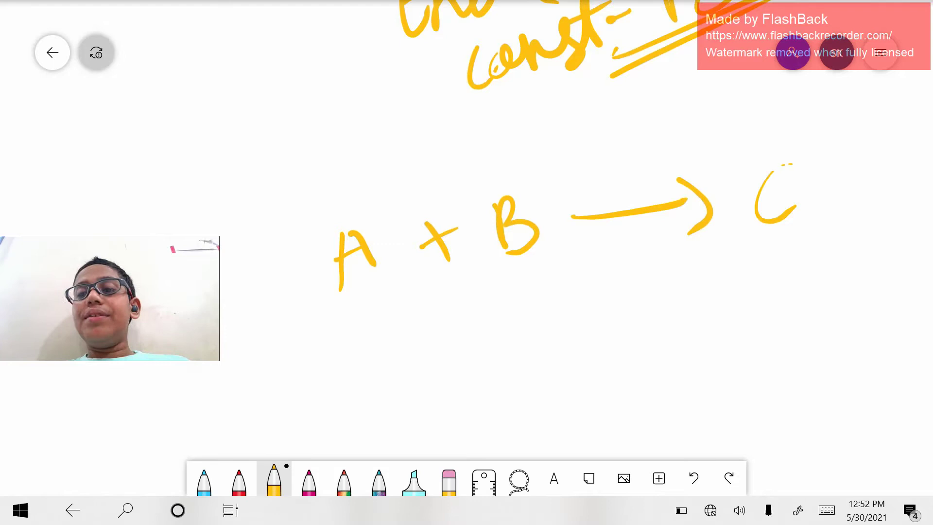
Write the reverse reaction C → A+B below it.
mouse_move(426, 343)
left_mouse_down()
mouse_move(445, 384)
mouse_move(573, 337)
mouse_move(571, 368)
mouse_move(615, 318)
mouse_move(644, 352)
mouse_move(634, 330)
left_mouse_up()
left_click_drag(681, 306, 685, 345)
left_click_drag(651, 331, 712, 293)
left_click_drag(714, 285, 724, 333)
Label 50ml above A and 10ml above B.
scroll(564, 262, "down", 3)
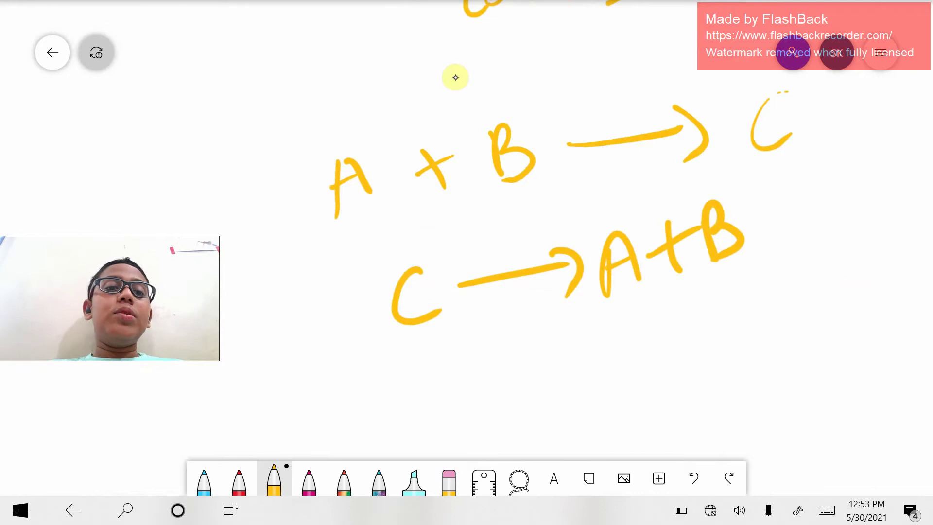
mouse_move(332, 109)
left_mouse_down()
mouse_move(311, 137)
mouse_move(316, 168)
mouse_move(389, 68)
left_mouse_up()
mouse_move(488, 78)
left_mouse_down()
mouse_move(481, 115)
mouse_move(502, 69)
mouse_move(544, 59)
left_mouse_up()
left_click_drag(555, 27, 575, 74)
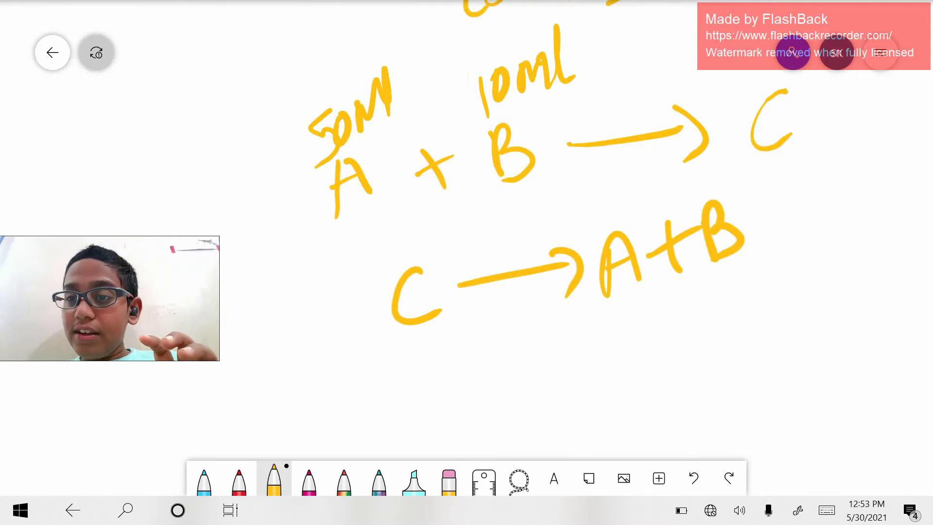
Draw a curved arrow from C and label it 40 ml.
left_click_drag(755, 158, 857, 146)
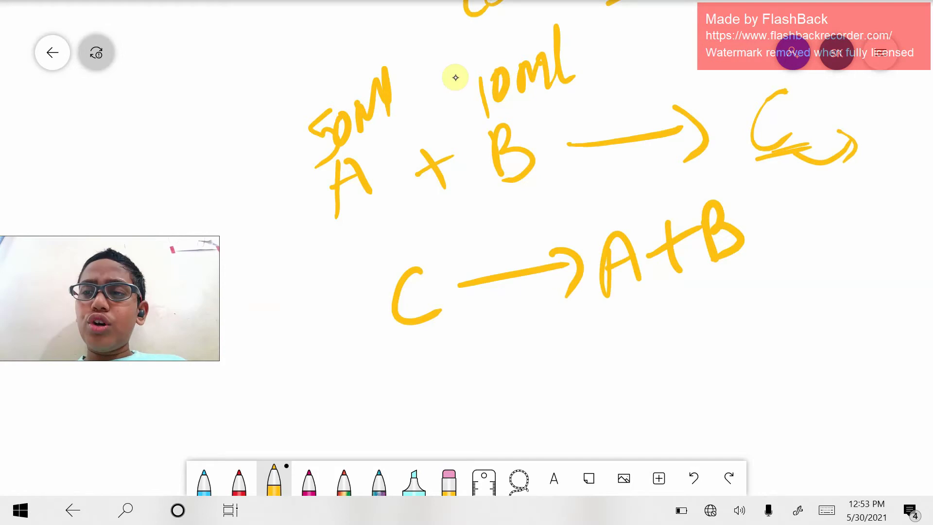
mouse_move(869, 106)
left_mouse_down()
mouse_move(885, 128)
mouse_move(902, 105)
left_mouse_up()
mouse_move(878, 183)
left_mouse_down()
mouse_move(915, 178)
mouse_move(931, 130)
left_mouse_up()
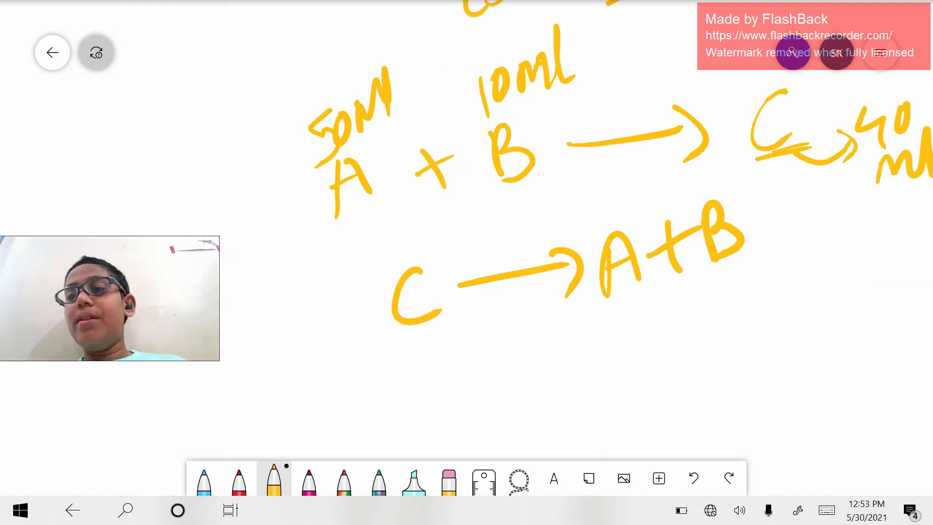
Underline C and A in the reverse reaction, writing 40 under C and 50ml under A.
mouse_move(455, 325)
left_mouse_down()
mouse_move(381, 351)
mouse_move(456, 314)
left_mouse_up()
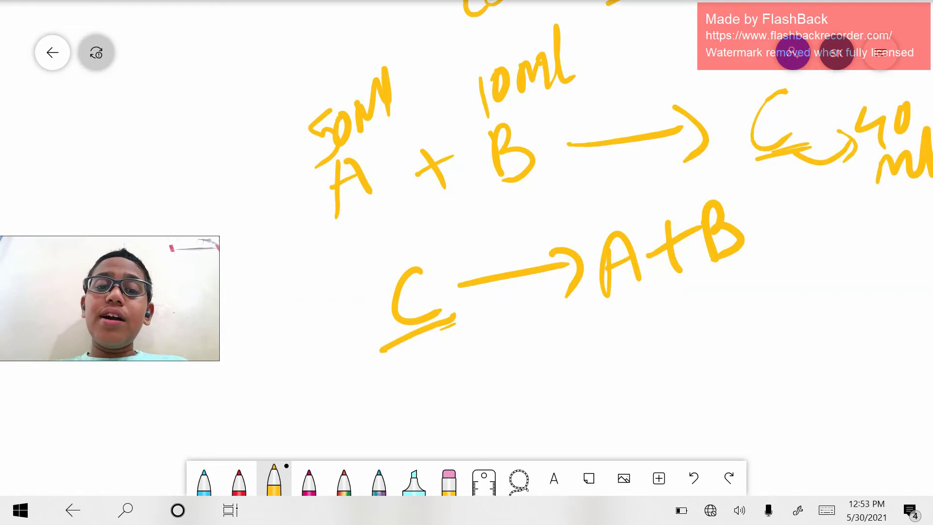
mouse_move(398, 347)
left_mouse_down()
mouse_move(442, 328)
mouse_move(430, 387)
left_mouse_up()
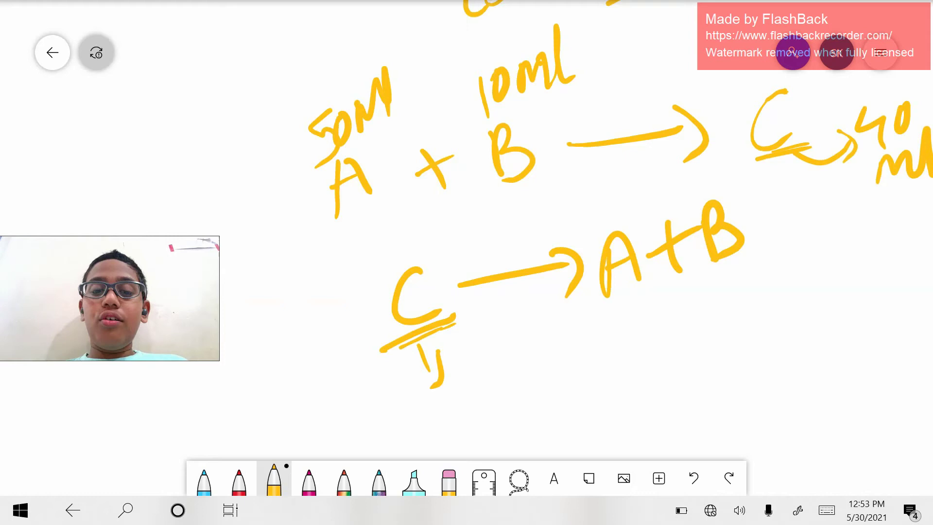
left_click_drag(454, 368, 463, 394)
mouse_move(468, 376)
left_mouse_down()
mouse_move(475, 412)
mouse_move(489, 370)
left_mouse_up()
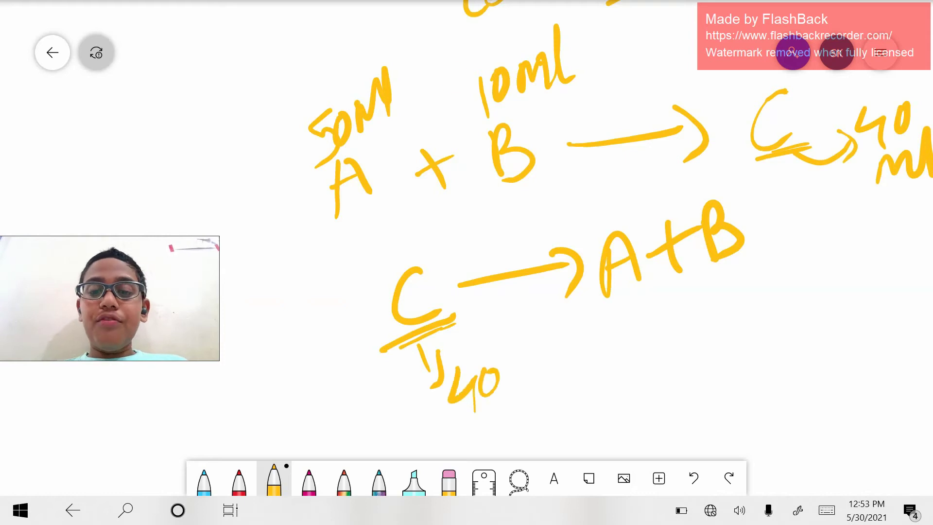
mouse_move(582, 317)
left_mouse_down()
mouse_move(649, 291)
mouse_move(605, 392)
left_mouse_up()
mouse_move(642, 347)
left_mouse_down()
mouse_move(693, 316)
mouse_move(699, 362)
left_mouse_up()
Underline B and write '10ml of A' beside it.
mouse_move(716, 277)
left_mouse_down()
mouse_move(765, 251)
mouse_move(769, 293)
mouse_move(753, 307)
left_mouse_up()
left_click_drag(799, 260, 798, 295)
mouse_move(816, 263)
left_mouse_down()
mouse_move(806, 291)
mouse_move(826, 257)
left_mouse_up()
mouse_move(848, 251)
left_mouse_down()
mouse_move(844, 272)
mouse_move(880, 228)
left_mouse_up()
left_click_drag(906, 202, 890, 270)
left_click_drag(845, 291, 821, 334)
left_click_drag(852, 275, 853, 354)
mouse_move(872, 320)
left_mouse_down()
mouse_move(906, 318)
mouse_move(931, 285)
left_mouse_up()
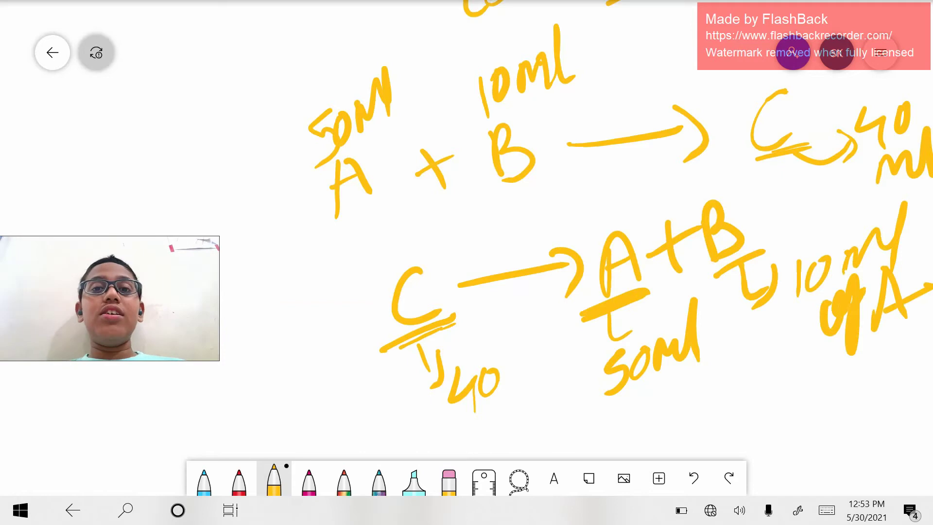
In blank space below, write 'Law of Refinite'.
scroll(466, 243, "down", 6)
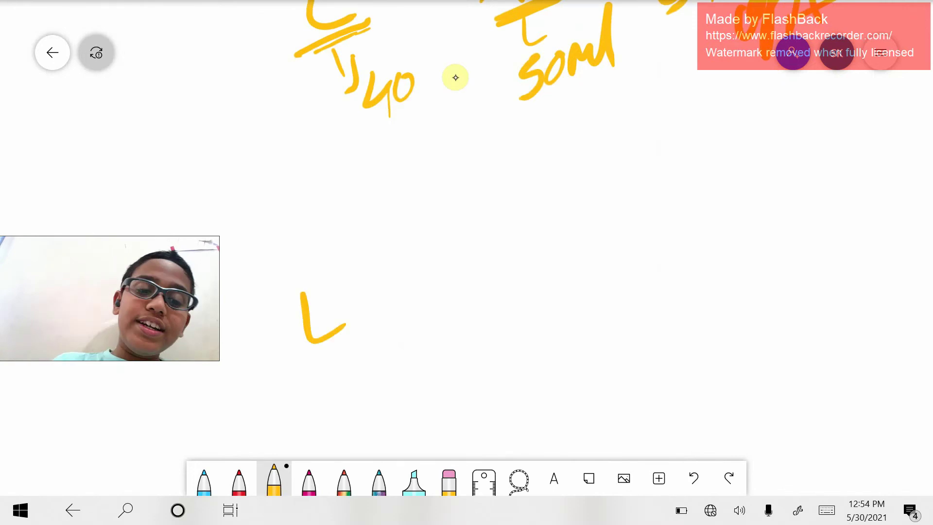
left_click_drag(369, 305, 372, 323)
left_click_drag(409, 299, 419, 285)
left_click_drag(477, 270, 474, 292)
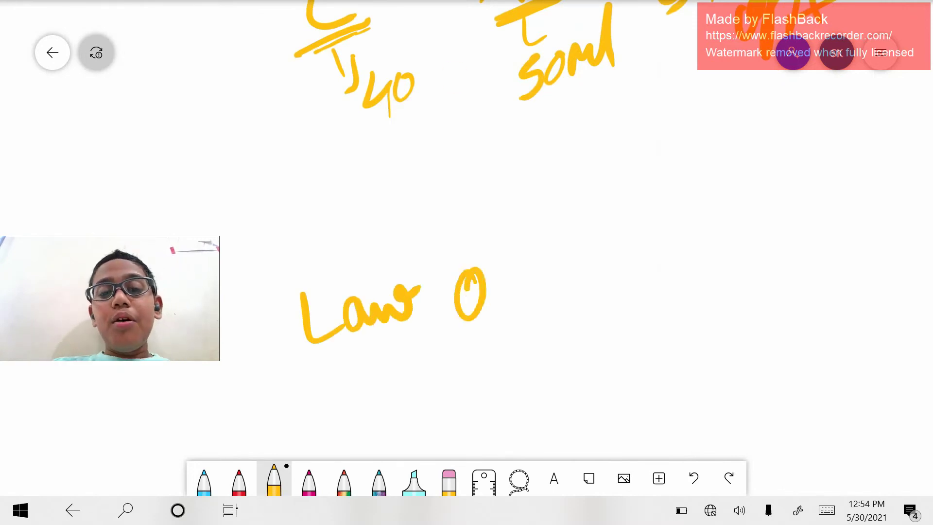
left_click_drag(488, 241, 505, 331)
mouse_move(547, 300)
left_mouse_down()
mouse_move(570, 249)
mouse_move(616, 272)
mouse_move(654, 229)
mouse_move(658, 272)
left_mouse_up()
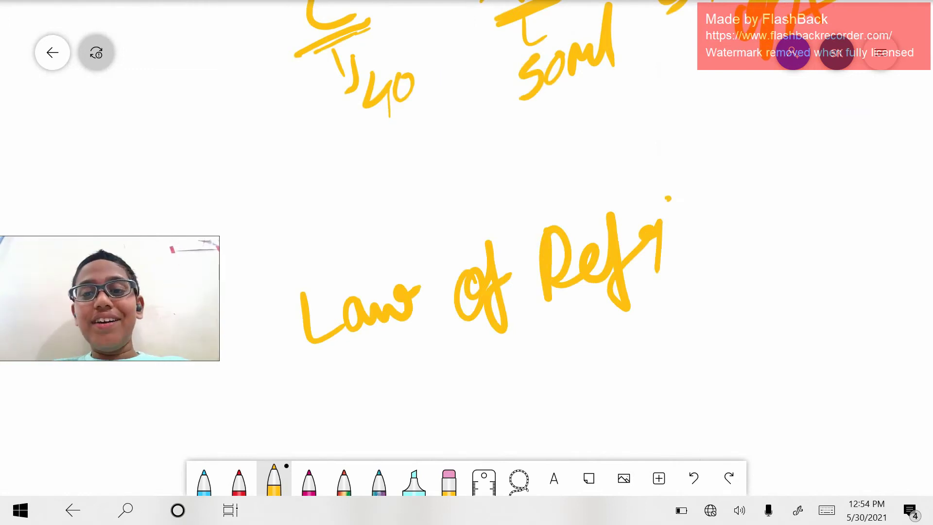
left_click_drag(724, 253, 748, 254)
left_click(731, 207)
left_click_drag(760, 192, 754, 255)
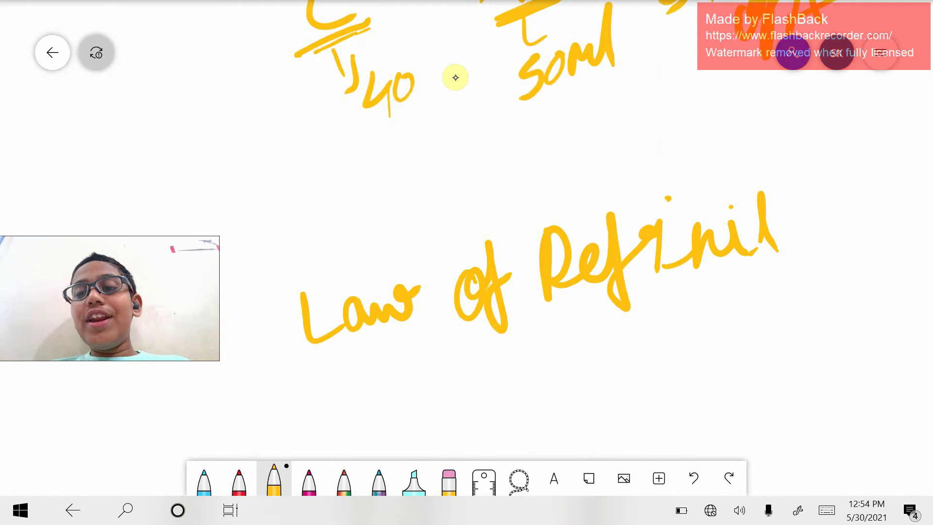
left_click_drag(766, 221, 786, 209)
left_click_drag(779, 243, 820, 228)
Continue the heading with 'Proportions of' on the next line.
mouse_move(389, 388)
left_mouse_down()
mouse_move(417, 437)
mouse_move(467, 399)
mouse_move(486, 418)
left_mouse_up()
mouse_move(515, 374)
left_mouse_down()
mouse_move(576, 362)
mouse_move(627, 321)
mouse_move(627, 383)
left_mouse_up()
mouse_move(602, 342)
left_mouse_down()
mouse_move(634, 330)
mouse_move(659, 374)
left_mouse_up()
left_click(645, 329)
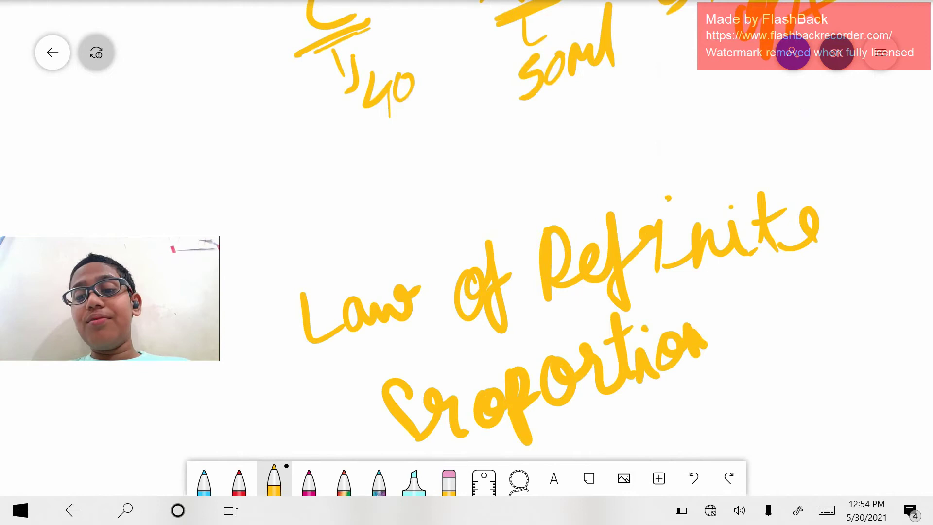
left_click_drag(734, 326, 712, 362)
left_click_drag(802, 305, 875, 258)
Write 'Volume' and draw two underlines beneath it.
scroll(535, 243, "down", 5)
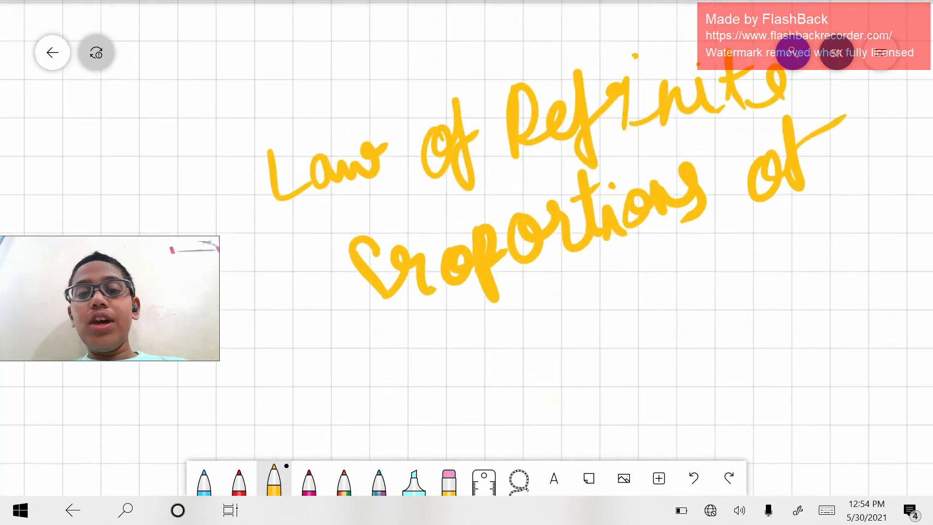
mouse_move(473, 357)
left_mouse_down()
mouse_move(509, 422)
mouse_move(513, 333)
left_mouse_up()
mouse_move(568, 311)
left_mouse_down()
mouse_move(554, 384)
mouse_move(627, 301)
mouse_move(697, 316)
mouse_move(768, 236)
left_mouse_up()
left_click_drag(490, 437, 826, 290)
left_click_drag(537, 427, 932, 241)
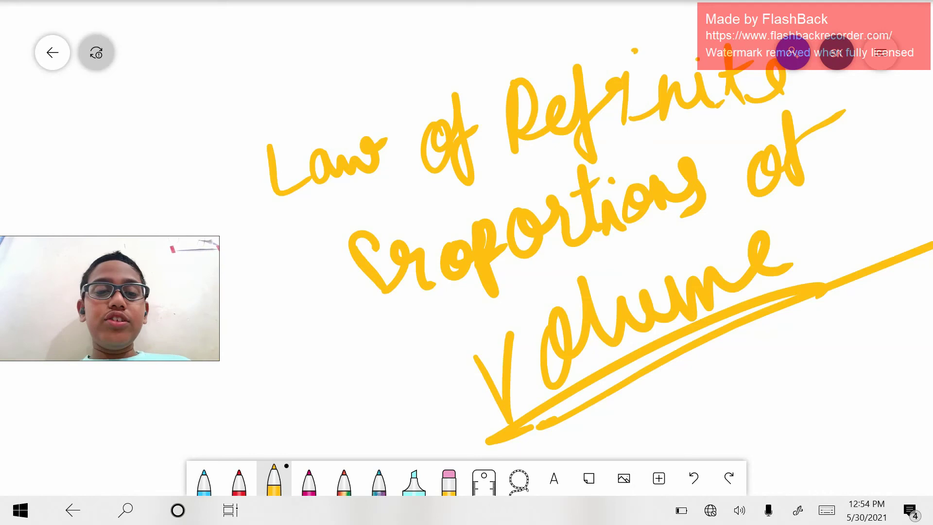
Zoom out to about 32% so all the yellow notes fit on screen.
scroll(466, 262, "down", 5)
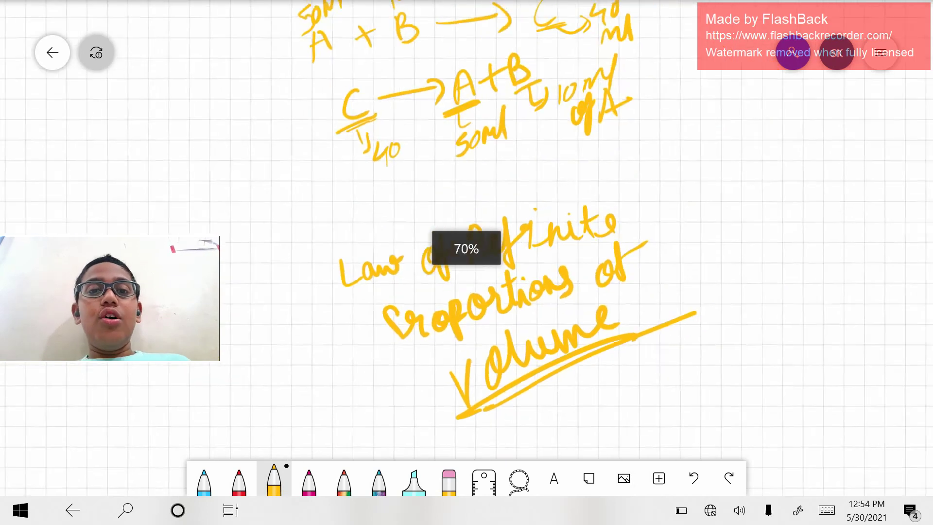
scroll(466, 263, "down", 3)
scroll(467, 262, "up", 2)
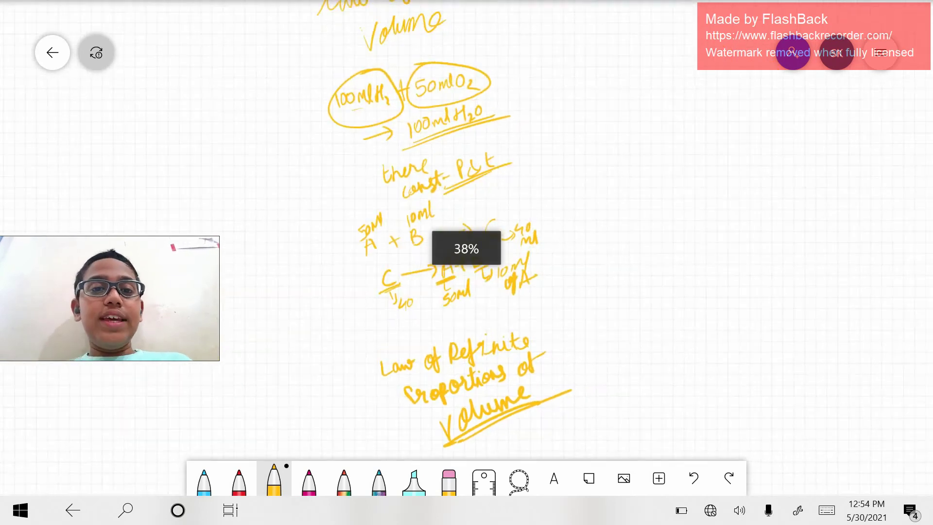
scroll(466, 262, "down", 3)
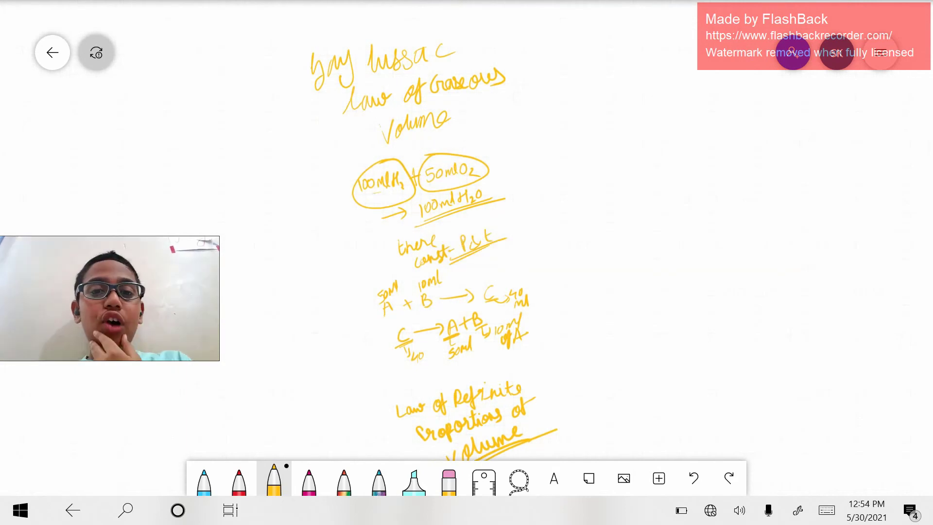
scroll(467, 263, "up", 2)
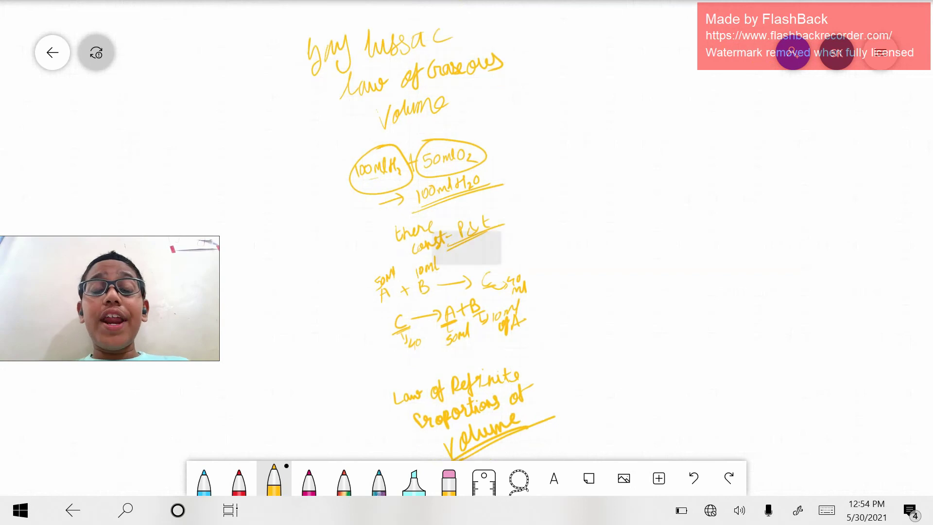
scroll(467, 262, "down", 2)
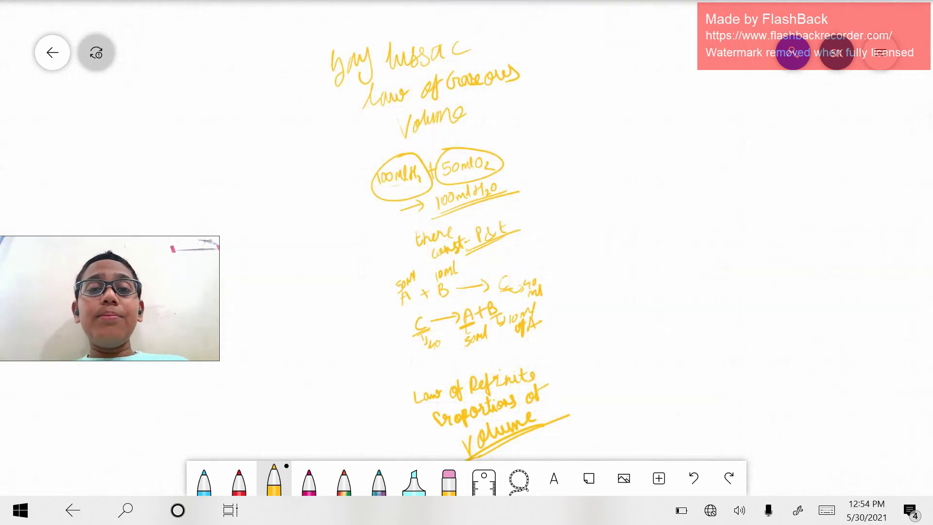